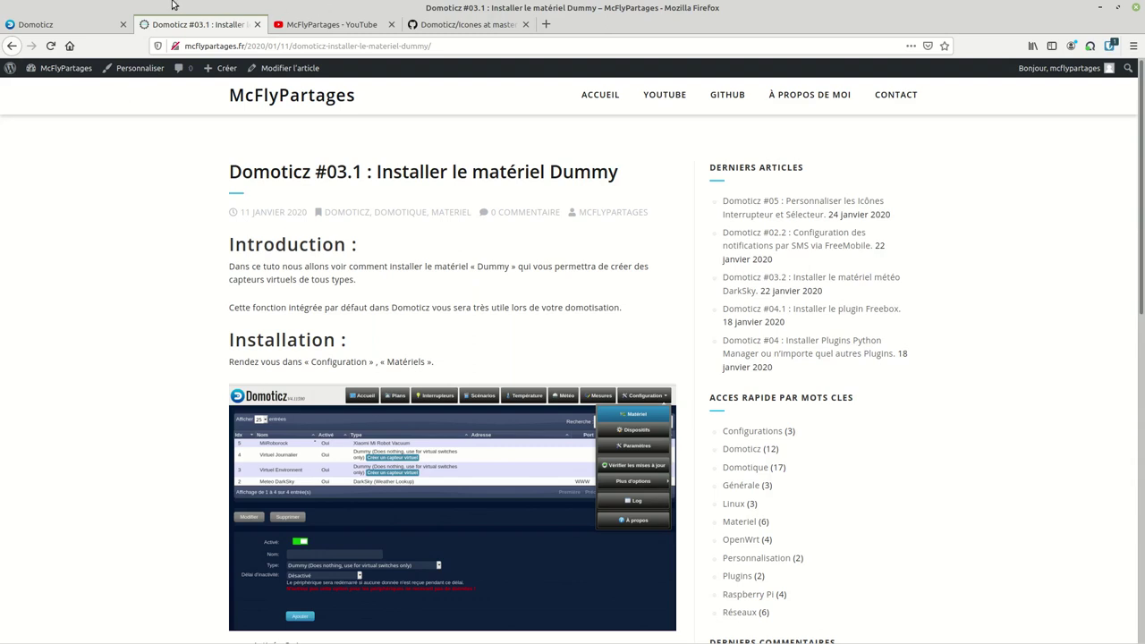
Switch to Domoticz and start a new hardware entry named "Vituel Journalier" on the hardware page.
{"action": "left_click", "coordinate": [74, 26]}
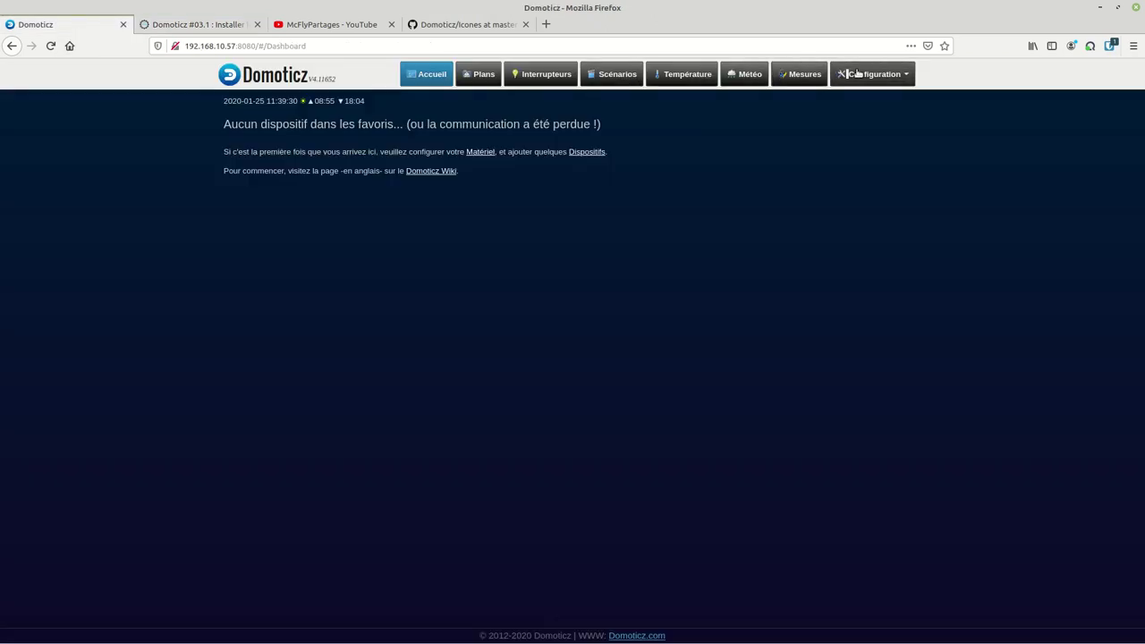
{"action": "left_click", "coordinate": [848, 77]}
{"action": "left_click", "coordinate": [861, 105]}
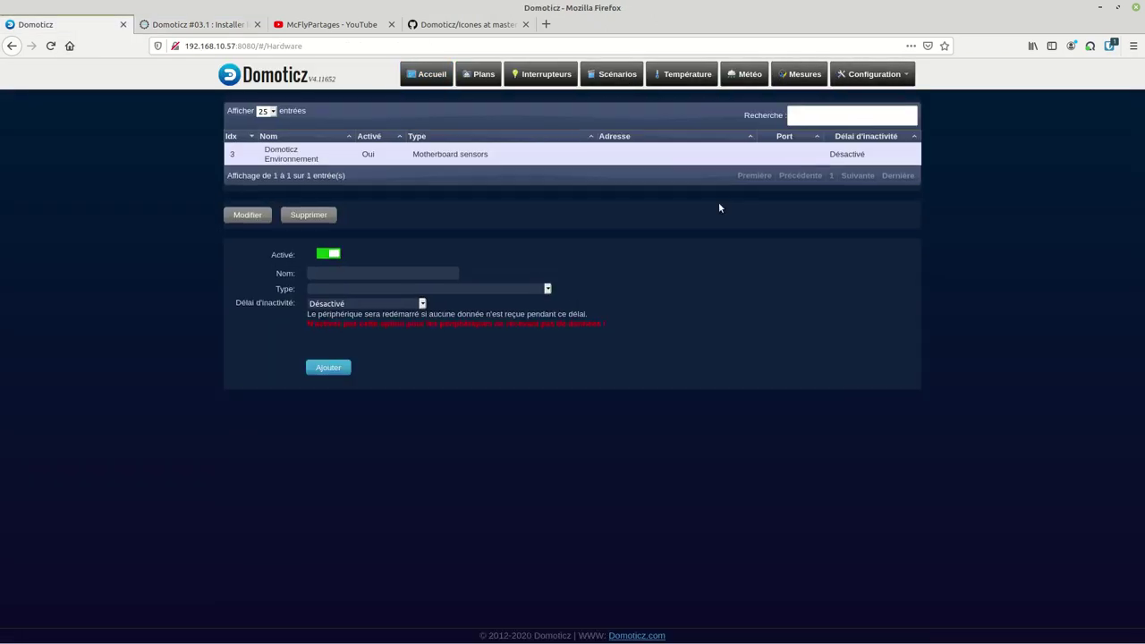
{"action": "left_click", "coordinate": [371, 273]}
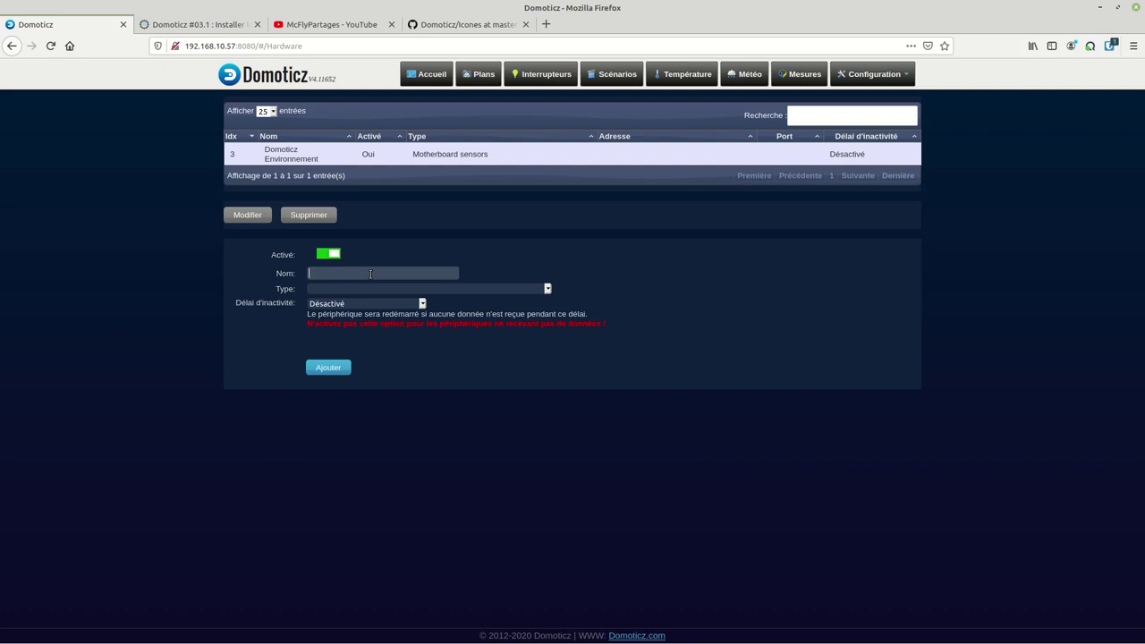
{"action": "type", "text": "Vituel Journalier"}
Set the new hardware's type to "Dummy (Does nothing, use for virtual switches only)" and add it.
{"action": "left_click", "coordinate": [350, 289]}
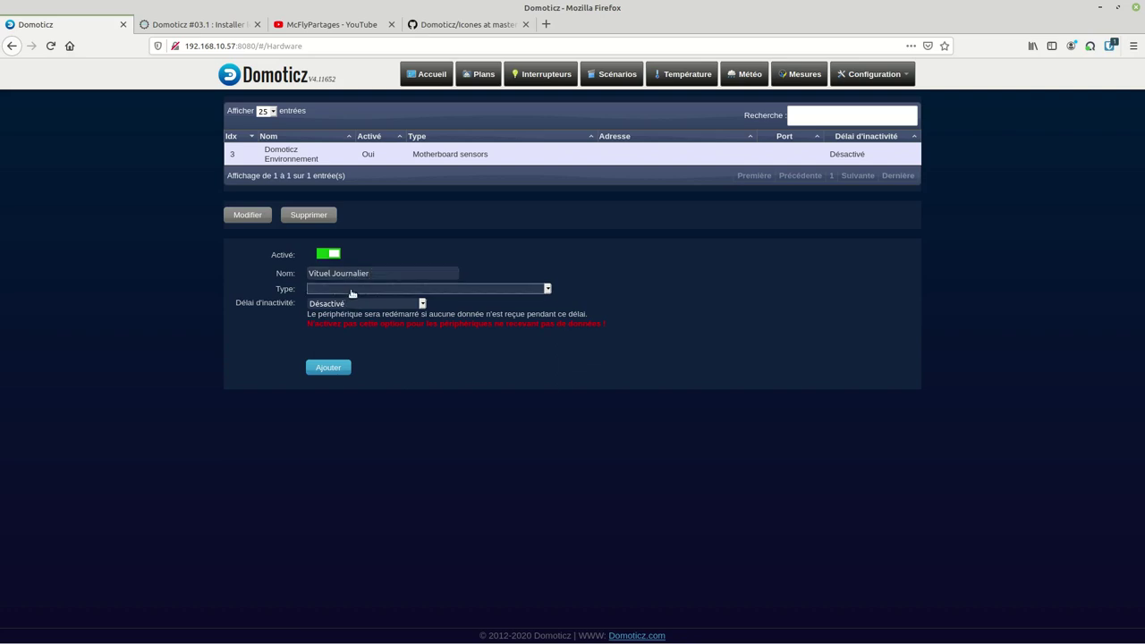
{"action": "key", "text": "d"}
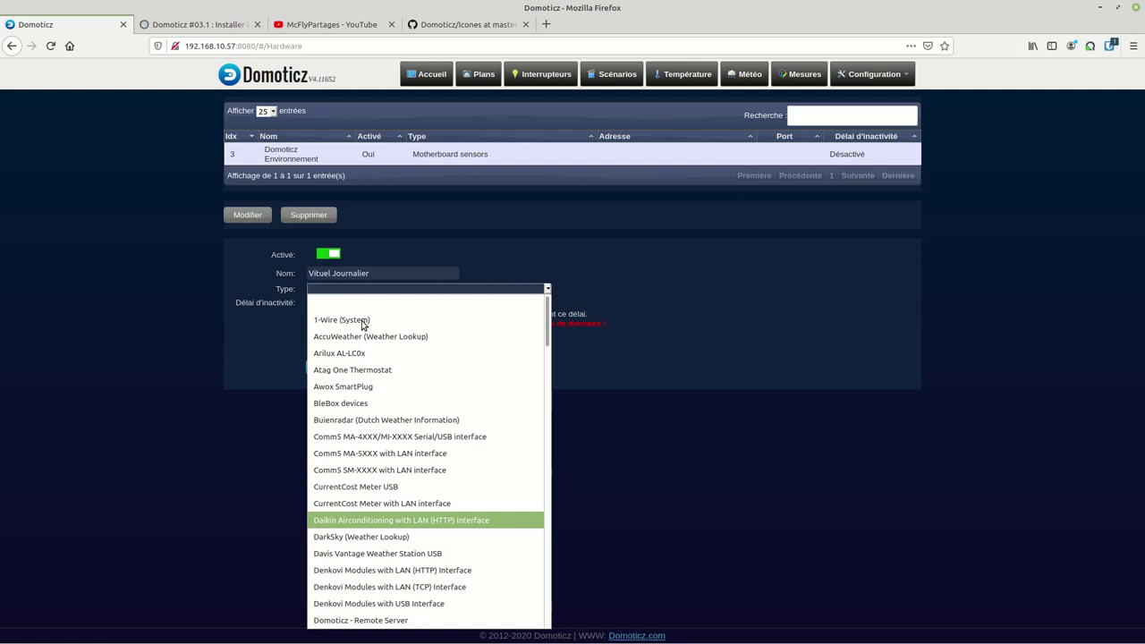
{"action": "key", "text": "u"}
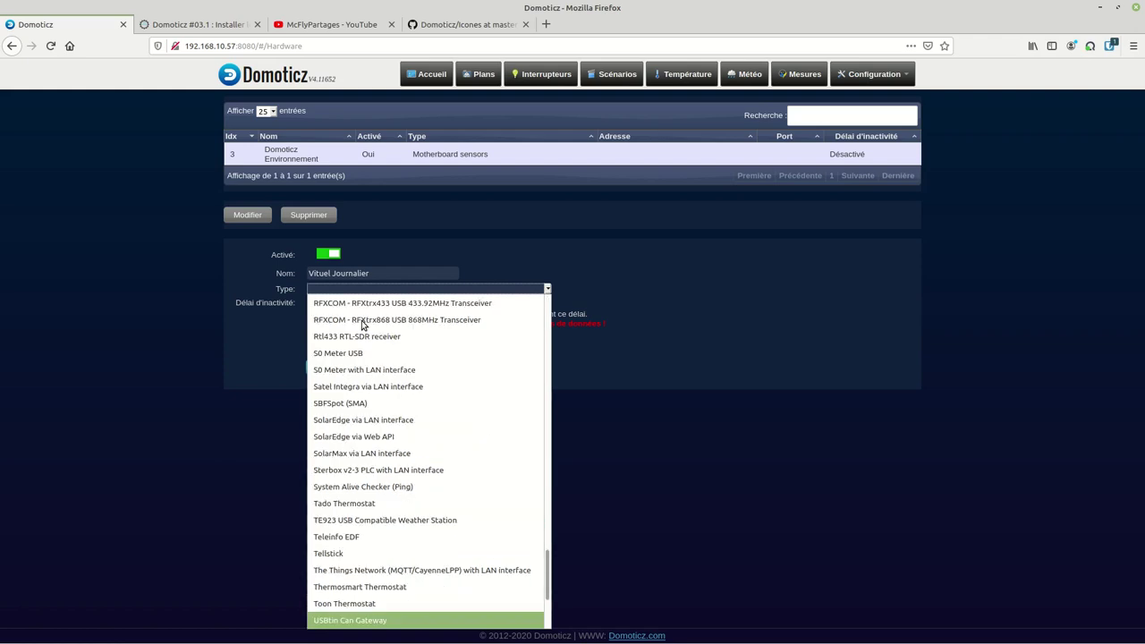
{"action": "key", "text": "d"}
{"action": "key", "text": "u"}
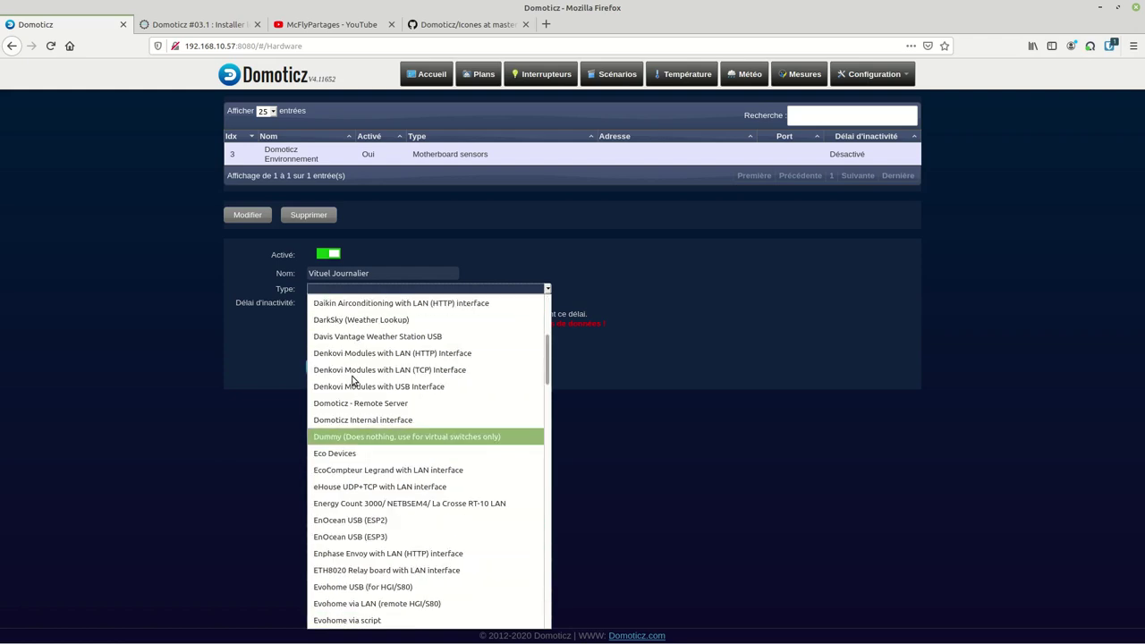
{"action": "left_click", "coordinate": [409, 436]}
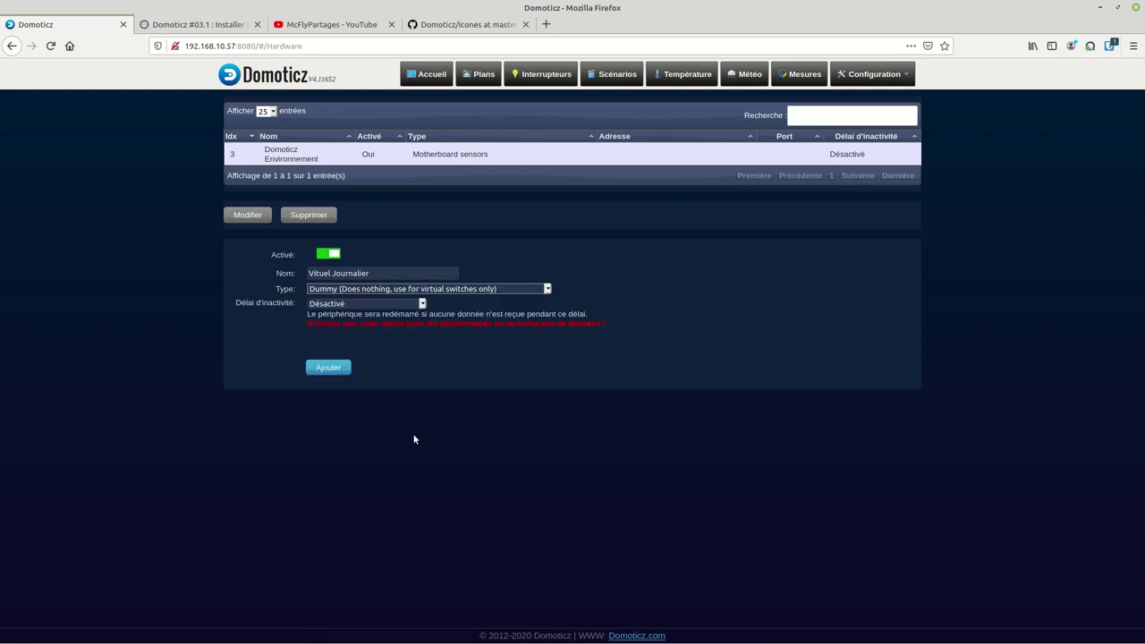
{"action": "left_click", "coordinate": [329, 367]}
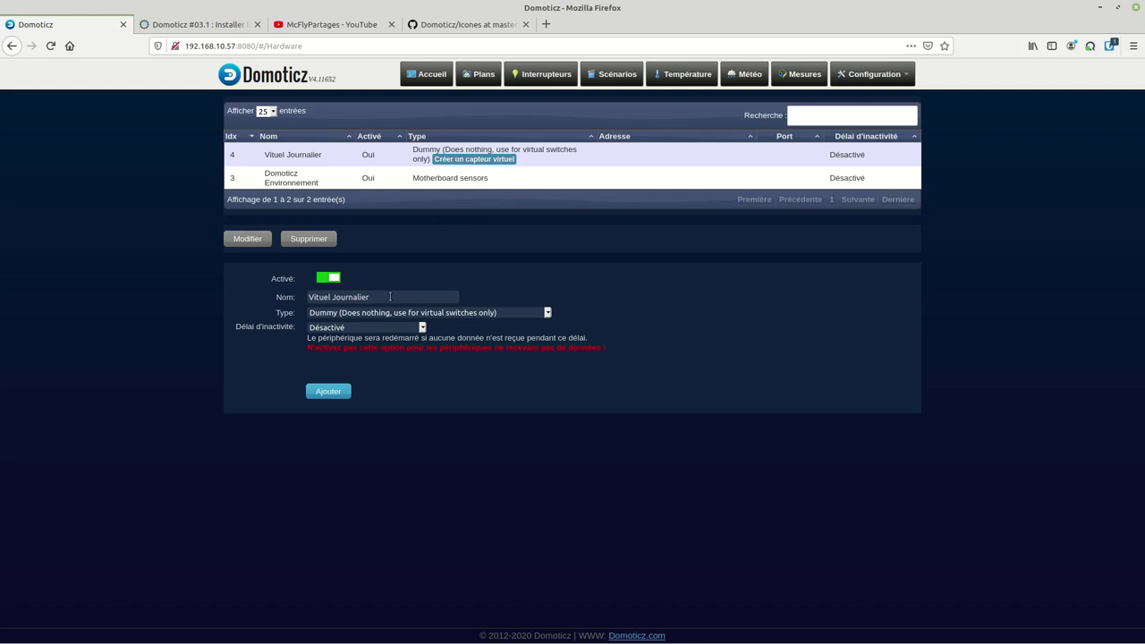
Create a virtual sensor named "Jour Nuit" of type Interrupteur on the Vituel Journalier hardware.
{"action": "left_click", "coordinate": [481, 160]}
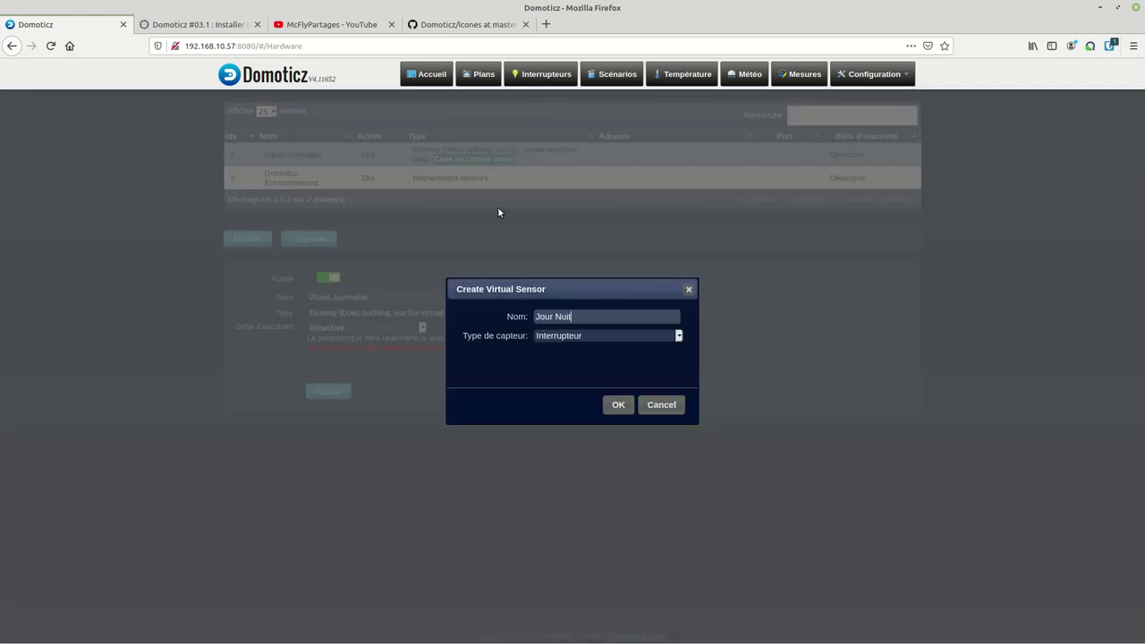
{"action": "left_click", "coordinate": [583, 336]}
{"action": "scroll", "coordinate": [610, 555], "scroll_direction": "down", "scroll_amount": 4}
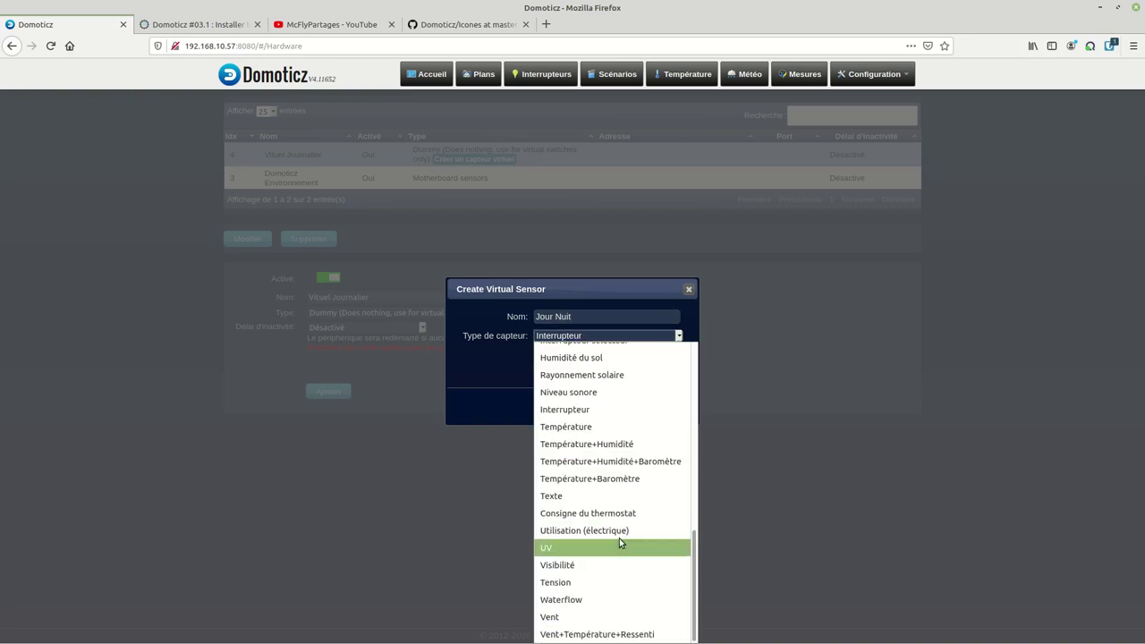
{"action": "mouse_move", "coordinate": [695, 581]}
{"action": "left_mouse_down"}
{"action": "mouse_move", "coordinate": [699, 394]}
{"action": "mouse_move", "coordinate": [699, 583]}
{"action": "left_mouse_up"}
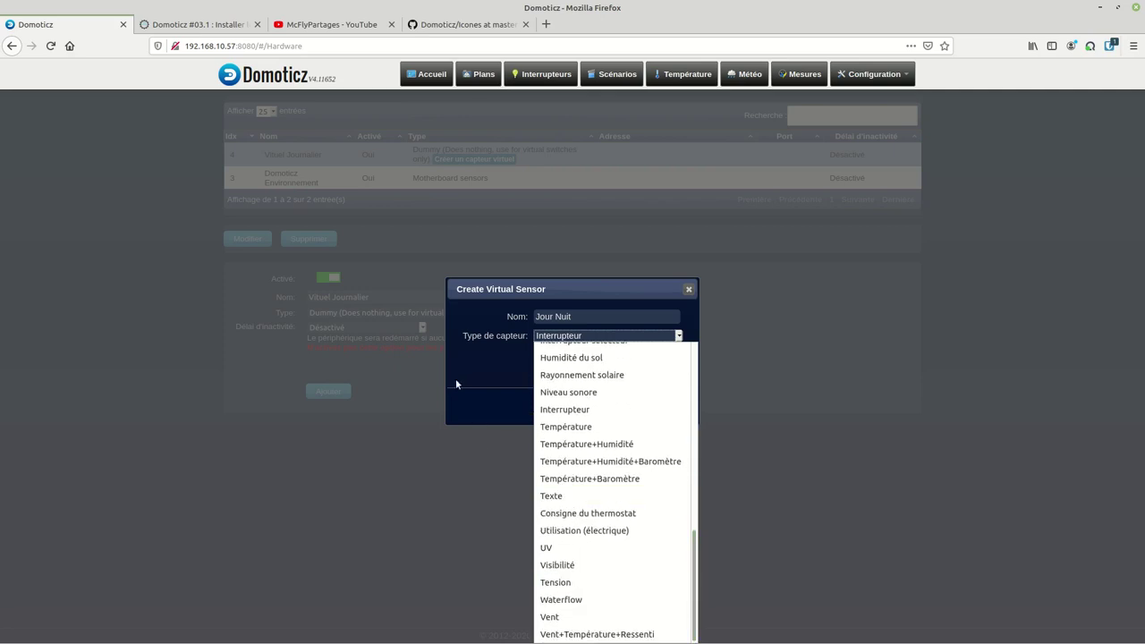
{"action": "left_click", "coordinate": [473, 378]}
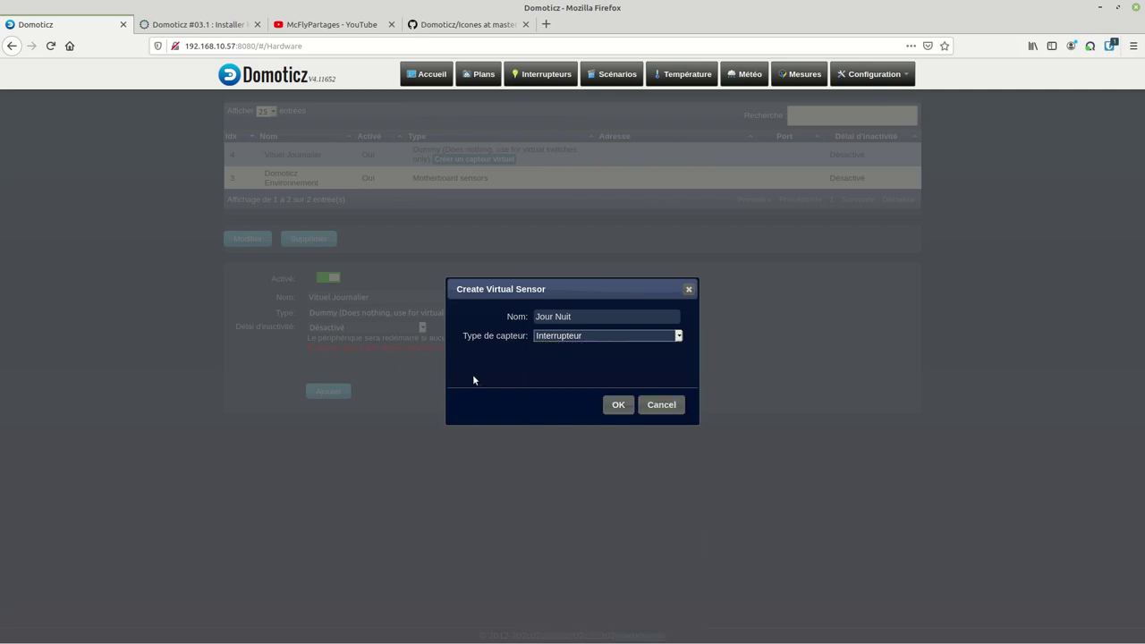
{"action": "left_click", "coordinate": [617, 407]}
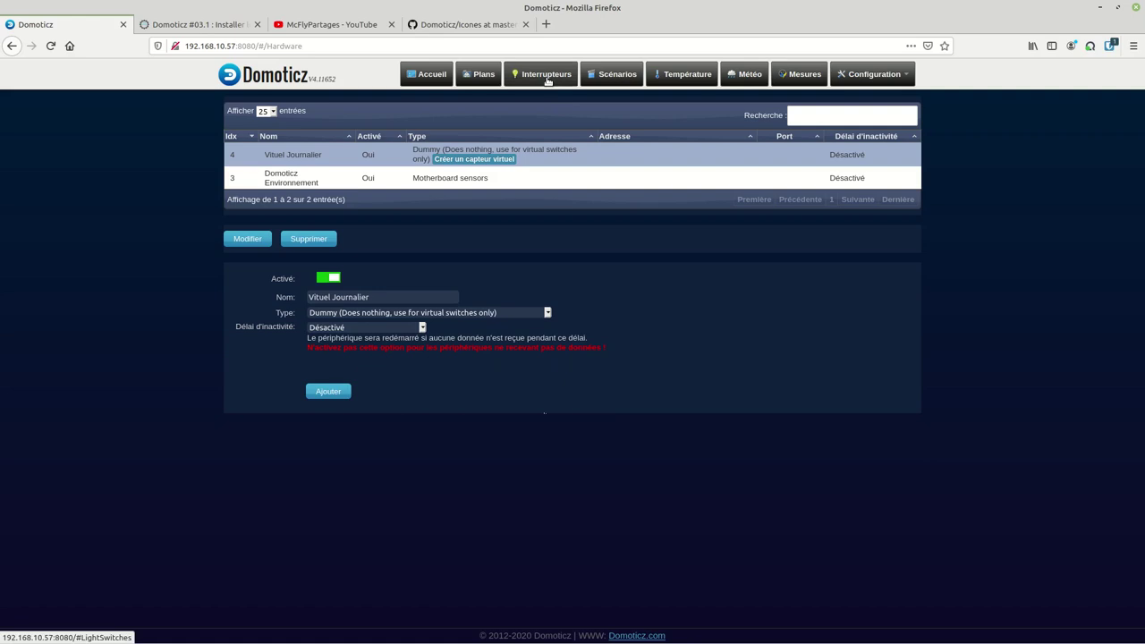
Check the Jour Nuit entry in the list of all devices and look at the available device filters.
{"action": "left_click", "coordinate": [882, 76]}
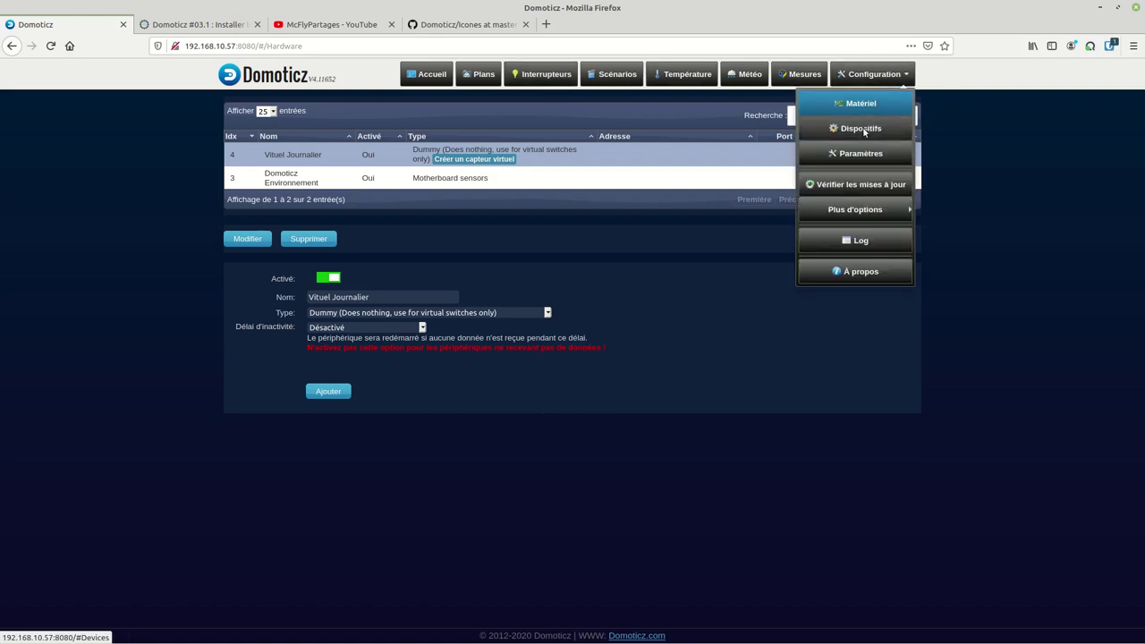
{"action": "left_click", "coordinate": [860, 128]}
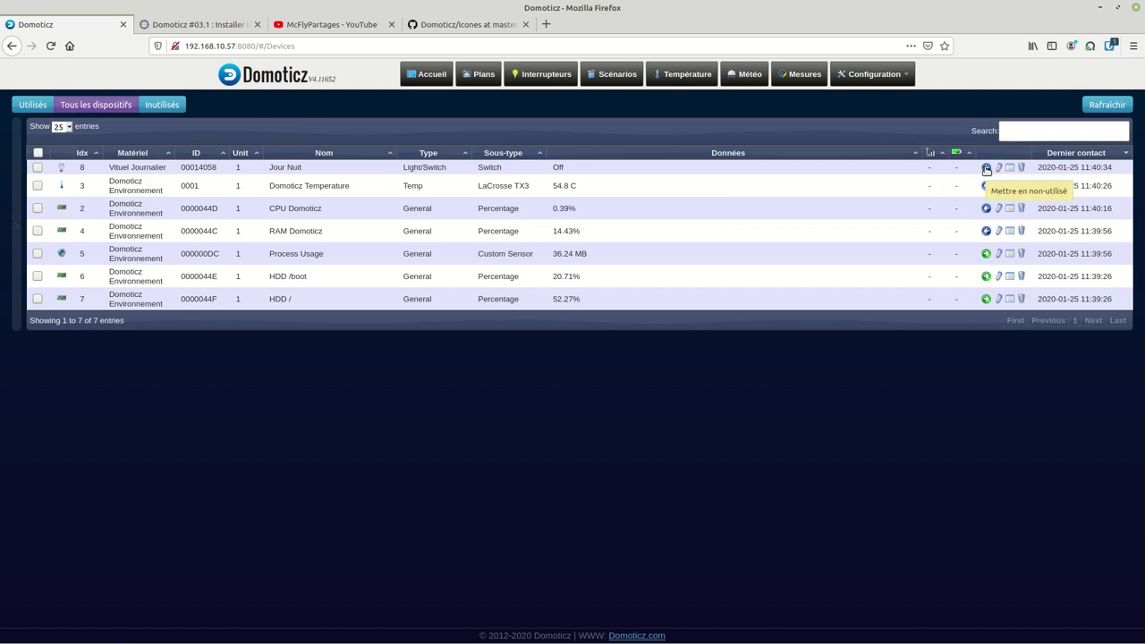
{"action": "left_click", "coordinate": [16, 208]}
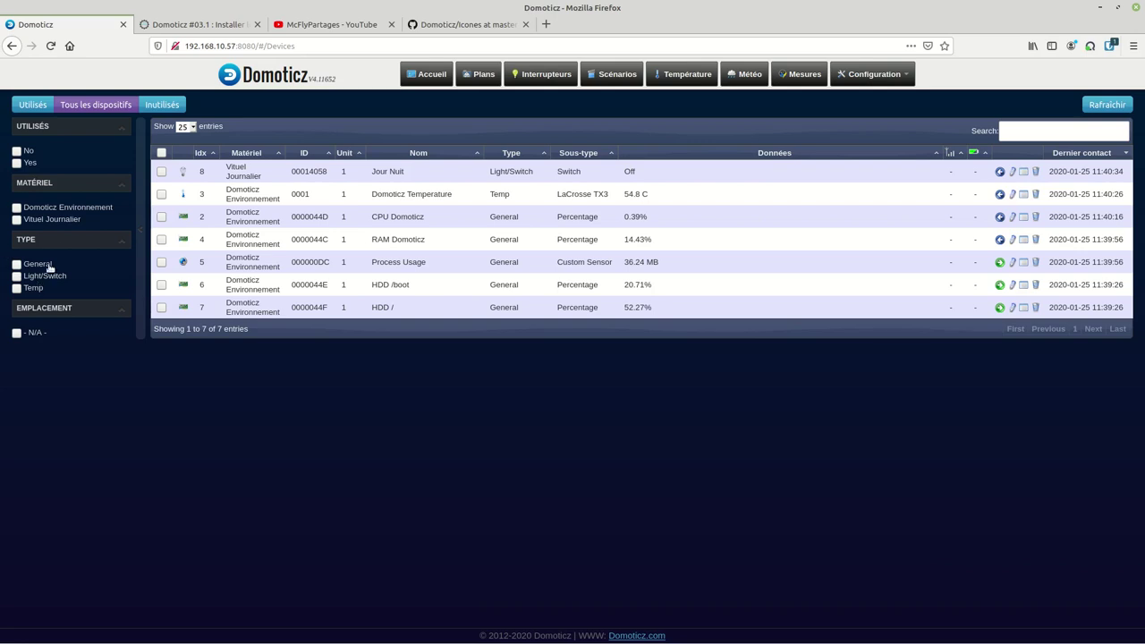
{"action": "left_click", "coordinate": [142, 219]}
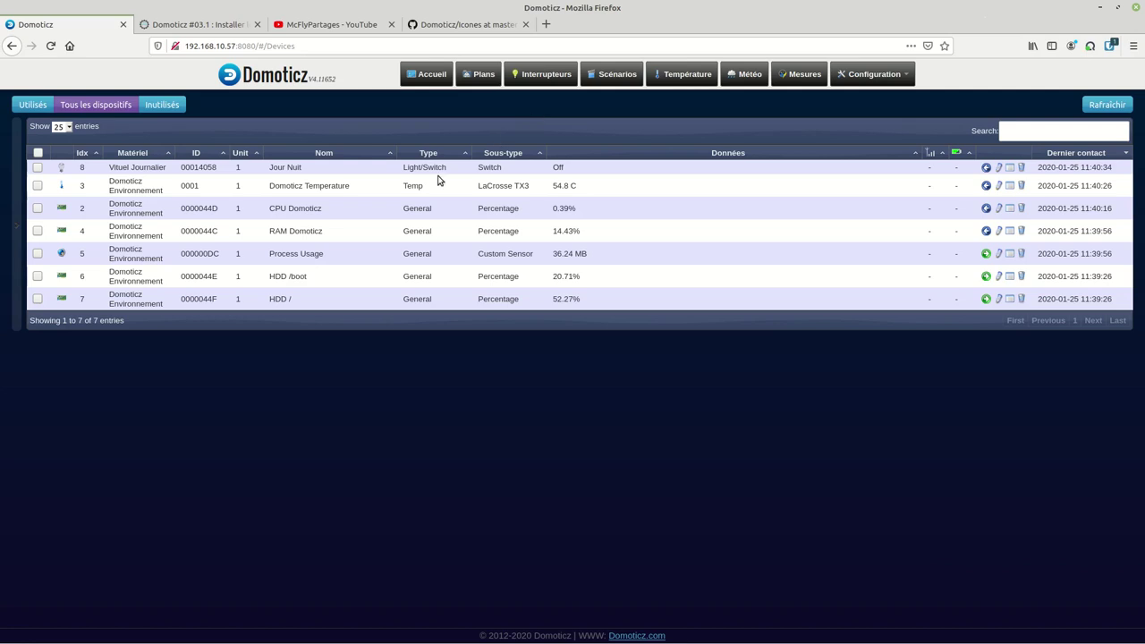
Add a schedule to the Jour Nuit switch with type "Après le lever du soleil", 00:00, command On, every day.
{"action": "left_click", "coordinate": [537, 76]}
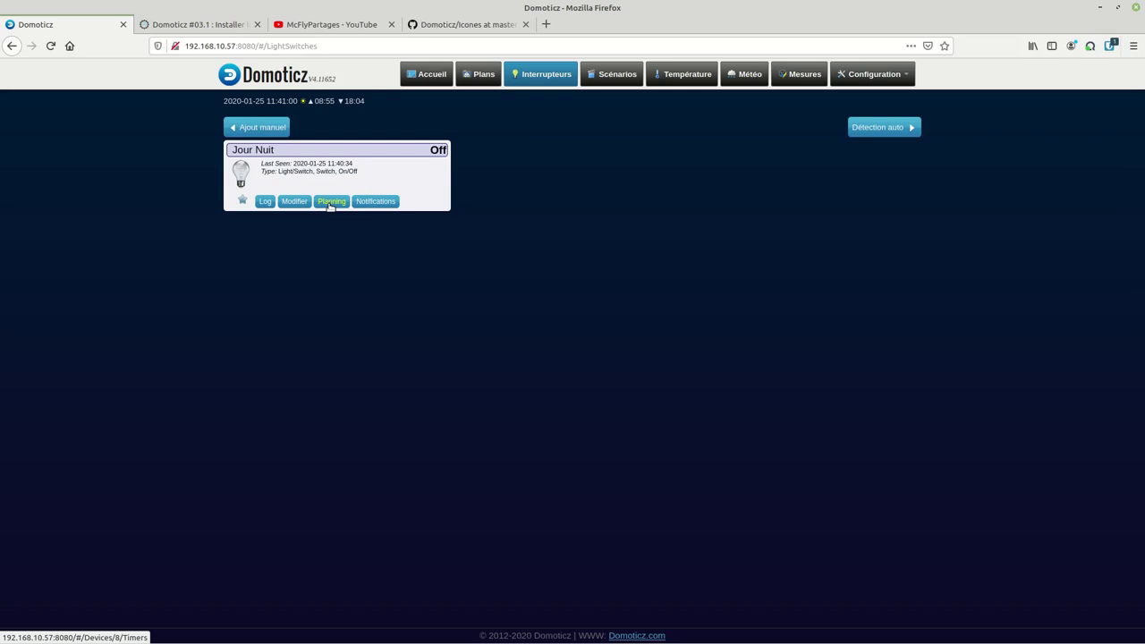
{"action": "left_click", "coordinate": [330, 203]}
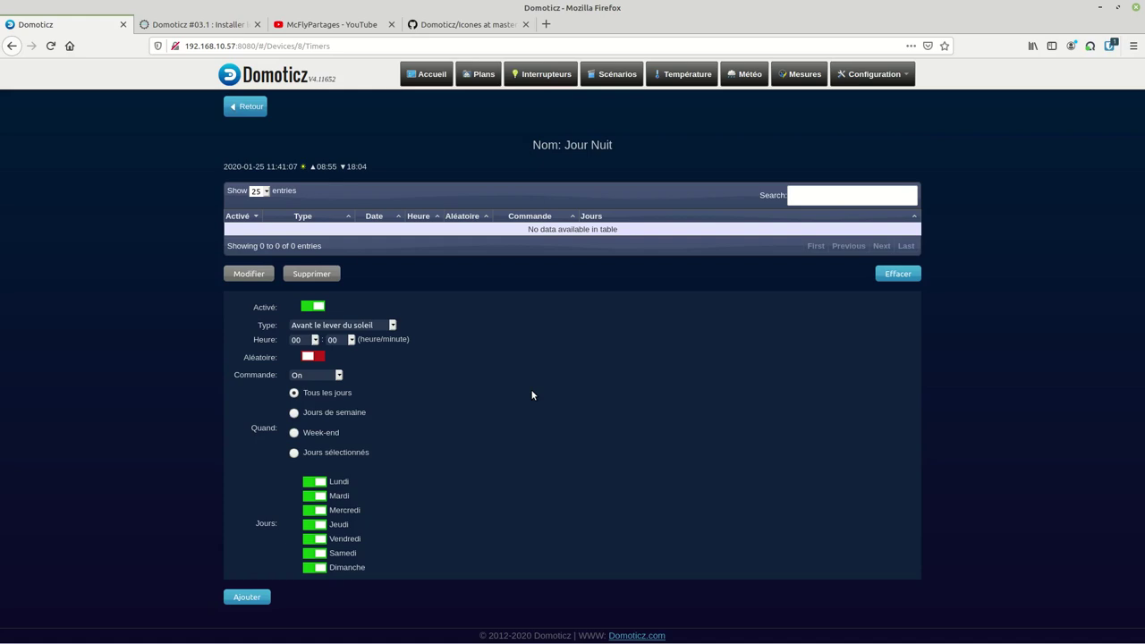
{"action": "left_click", "coordinate": [323, 380]}
{"action": "left_click", "coordinate": [311, 391]}
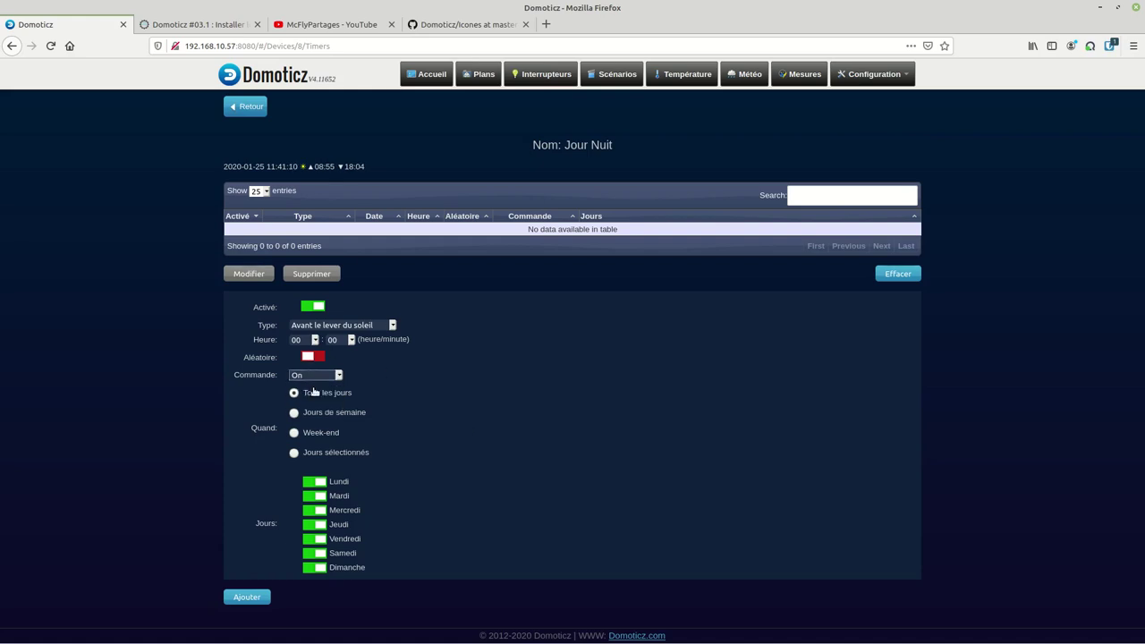
{"action": "left_click", "coordinate": [360, 327]}
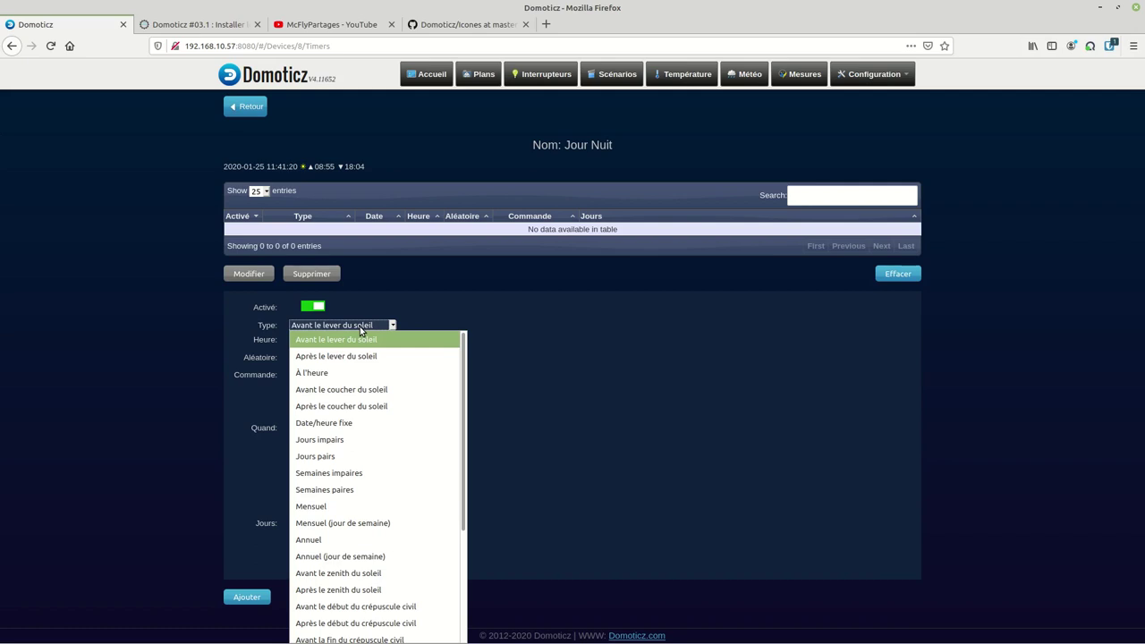
{"action": "left_click", "coordinate": [450, 320]}
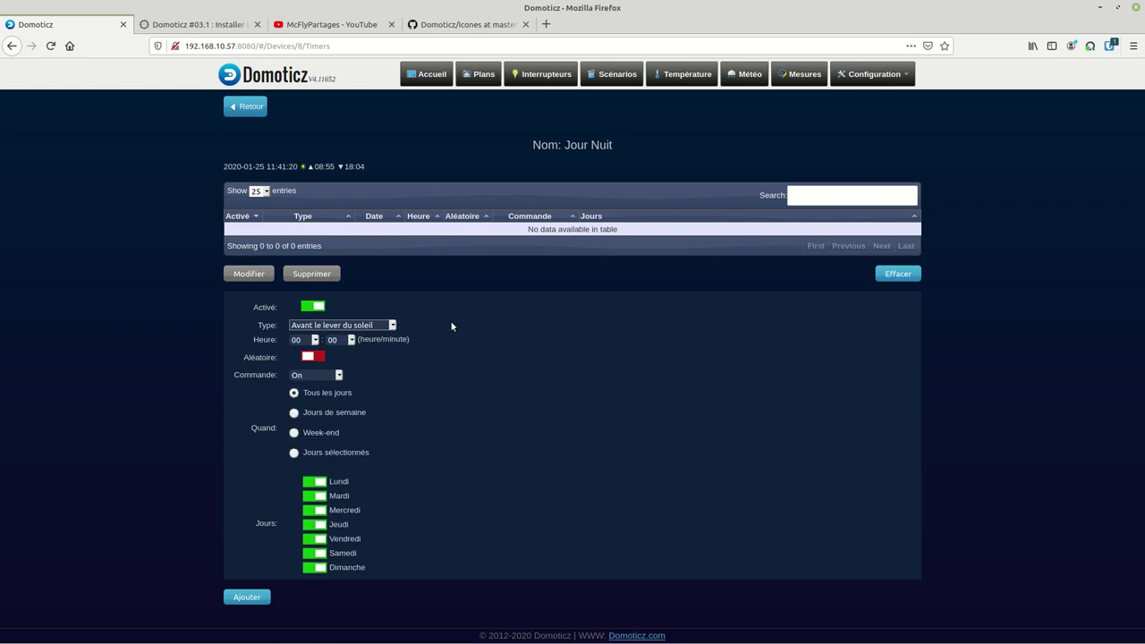
{"action": "left_click", "coordinate": [324, 327]}
{"action": "left_click", "coordinate": [326, 351]}
{"action": "left_click", "coordinate": [300, 393]}
{"action": "left_click", "coordinate": [251, 600]}
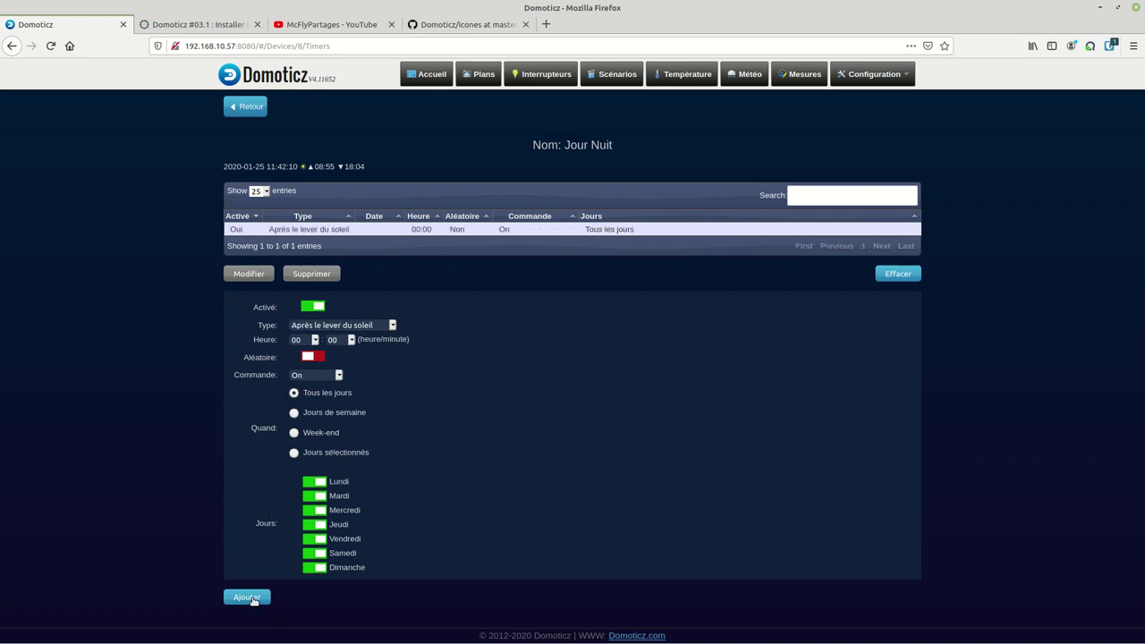
Add a second Jour Nuit schedule with type "Avant le coucher du soleil", 00:00, command Off, every day.
{"action": "left_click", "coordinate": [318, 375]}
{"action": "left_click", "coordinate": [316, 409]}
{"action": "left_click", "coordinate": [354, 325]}
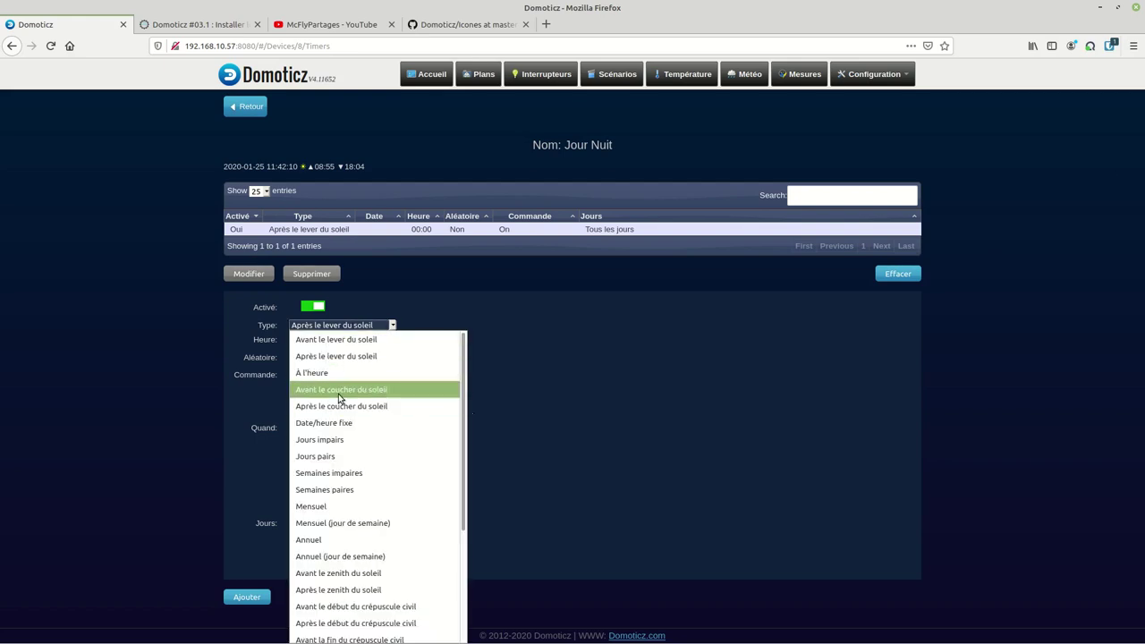
{"action": "left_click", "coordinate": [339, 391]}
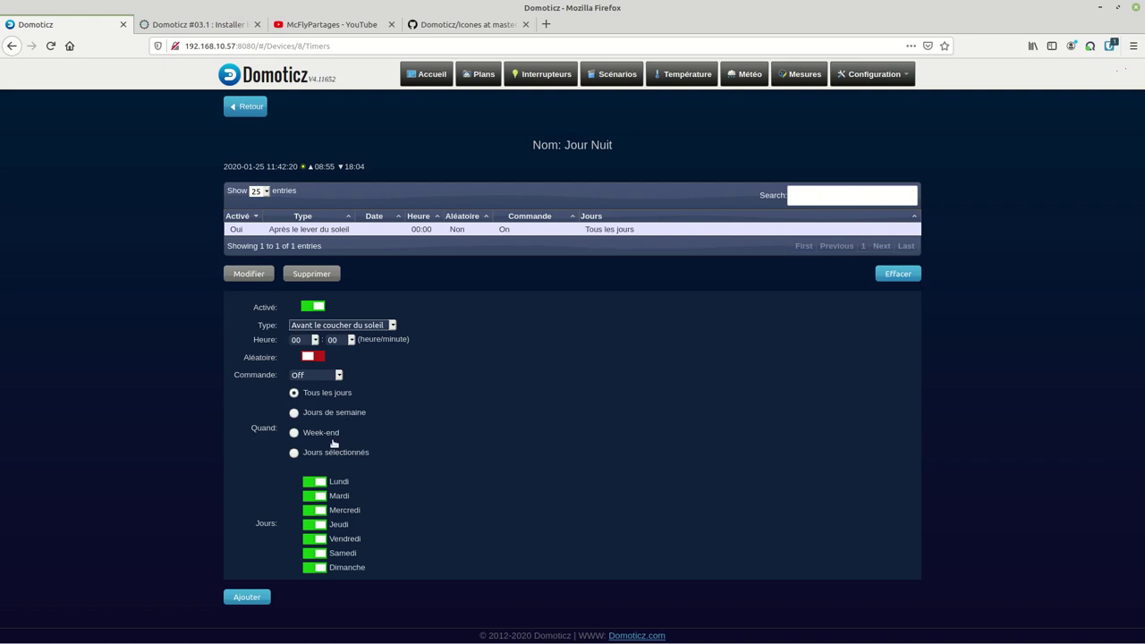
{"action": "left_click", "coordinate": [250, 599]}
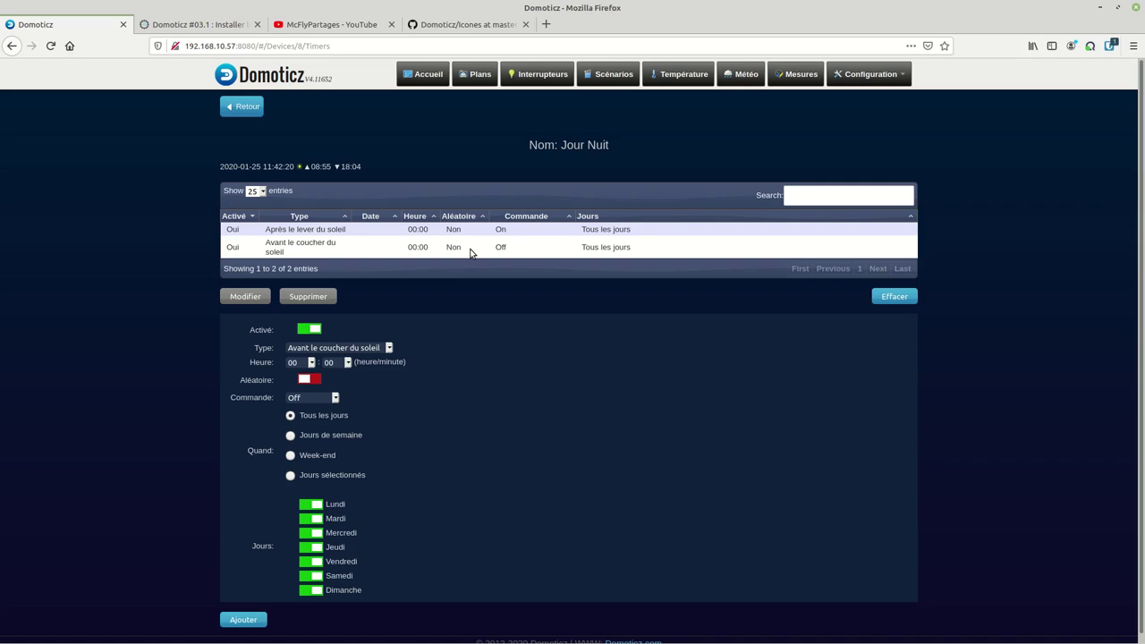
{"action": "left_click", "coordinate": [381, 348]}
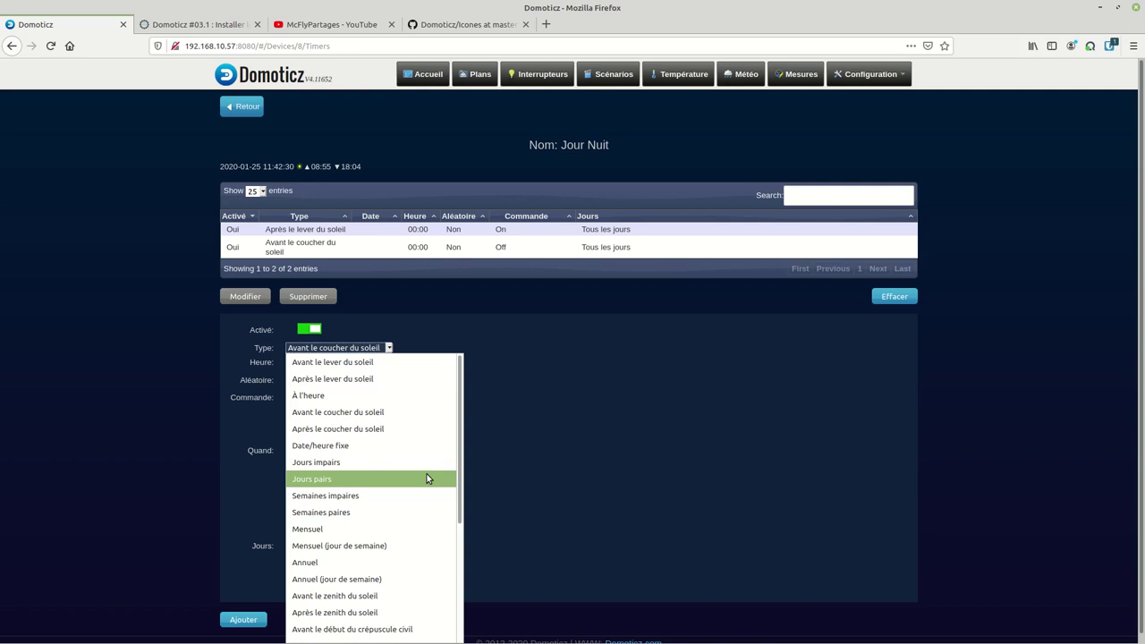
{"action": "scroll", "coordinate": [427, 478], "scroll_direction": "down", "scroll_amount": 3}
{"action": "left_click", "coordinate": [613, 388]}
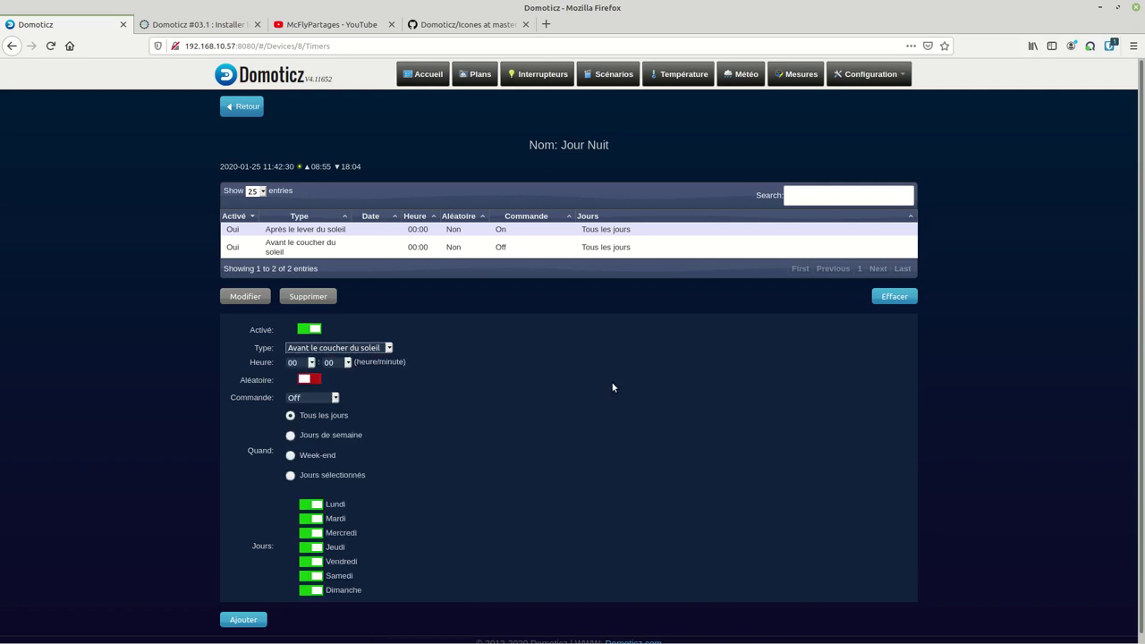
Leave the schedule, examine the "Button JourNuit" icon set among the custom icons, and return to the switches page.
{"action": "left_click", "coordinate": [243, 109]}
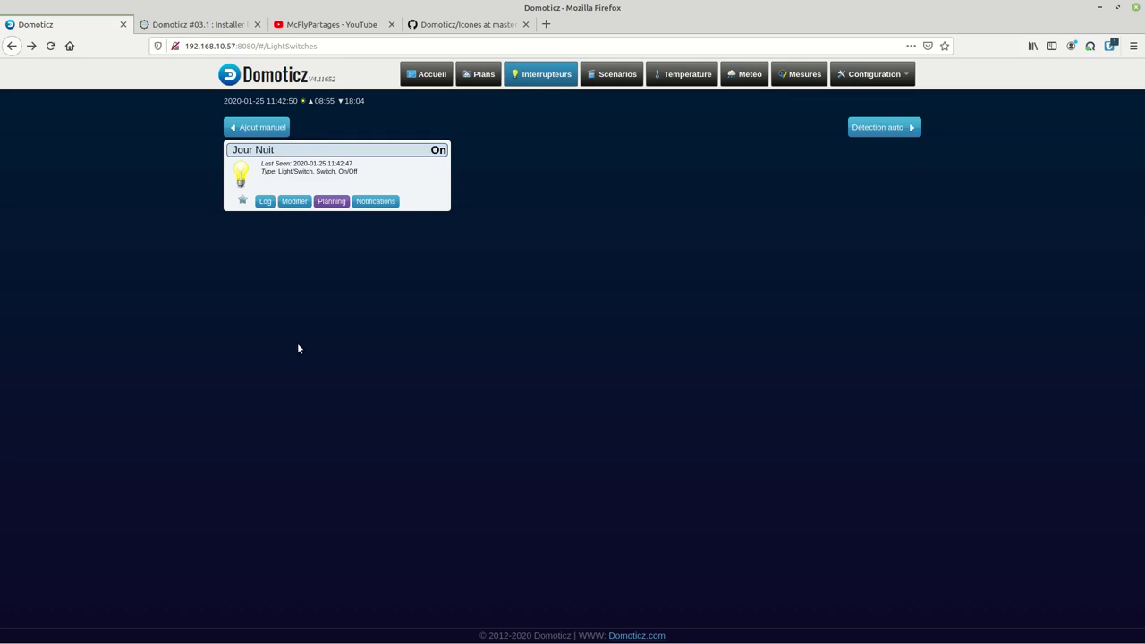
{"action": "left_click", "coordinate": [881, 79]}
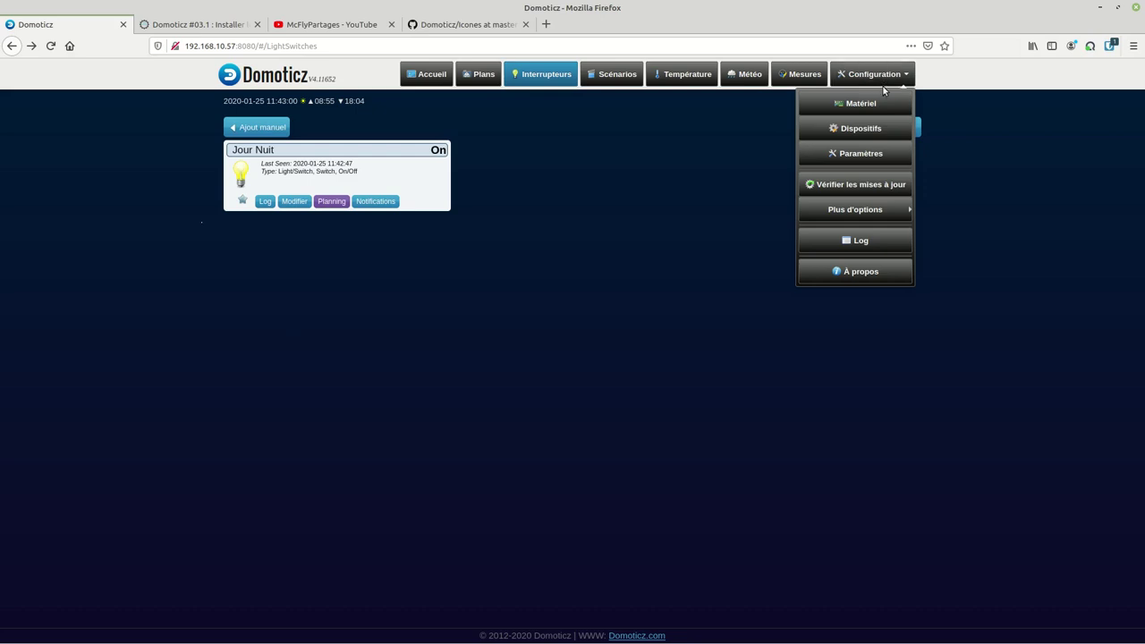
{"action": "mouse_move", "coordinate": [874, 210]}
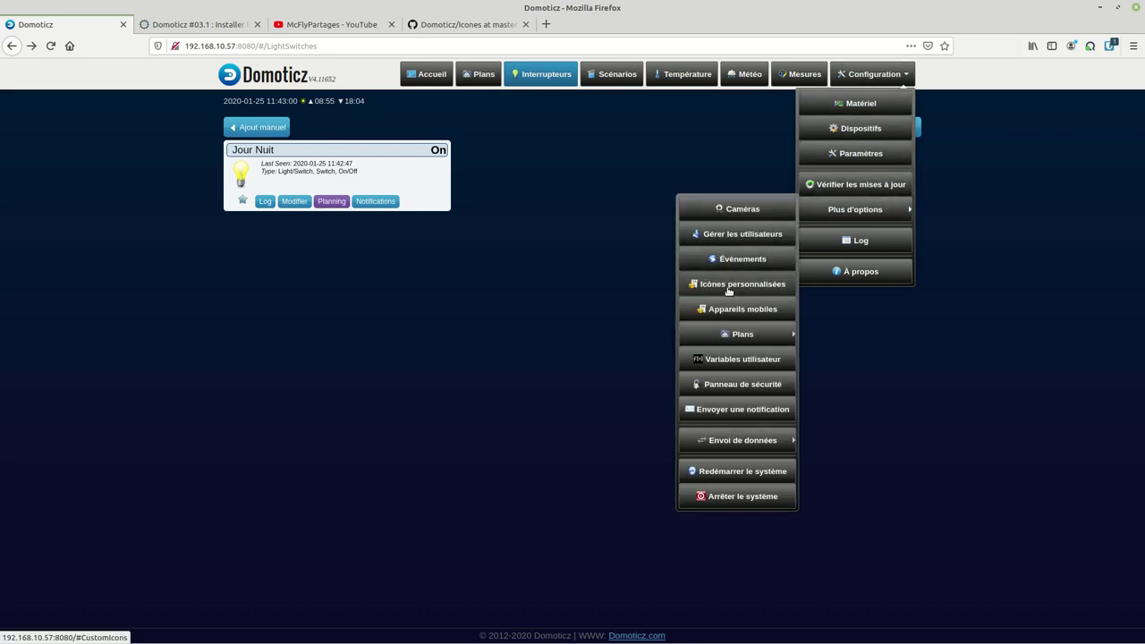
{"action": "left_click", "coordinate": [726, 286]}
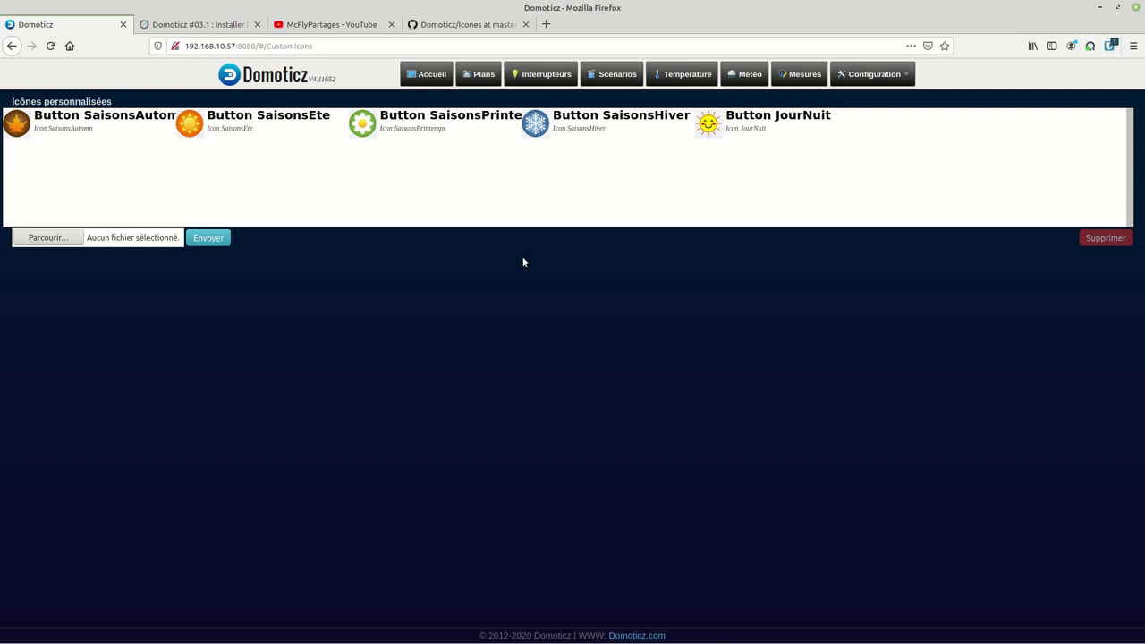
{"action": "left_click", "coordinate": [744, 130]}
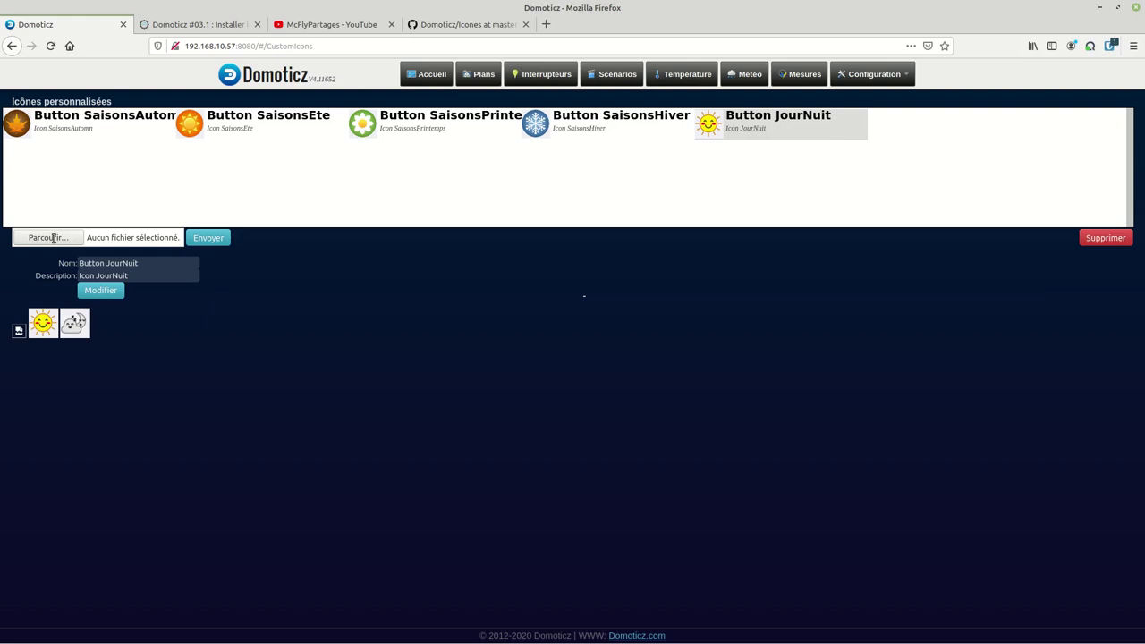
{"action": "left_click", "coordinate": [541, 74]}
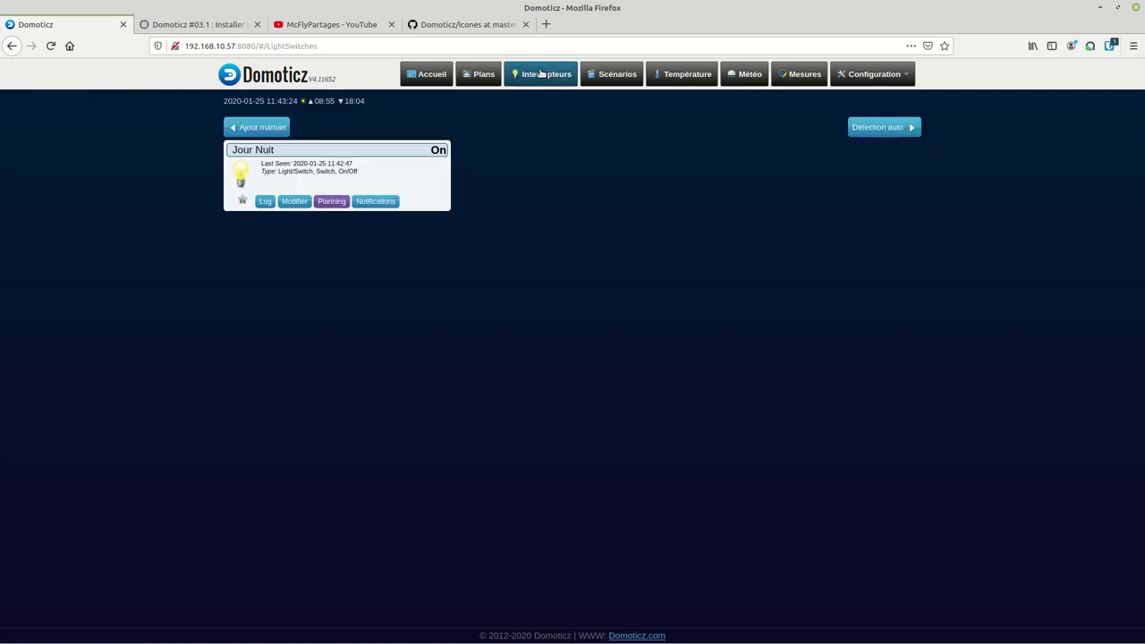
Assign the "Button JourNuit" icon to the Jour Nuit switch, save the change, and test it by toggling the switch off and on again.
{"action": "left_click", "coordinate": [294, 201]}
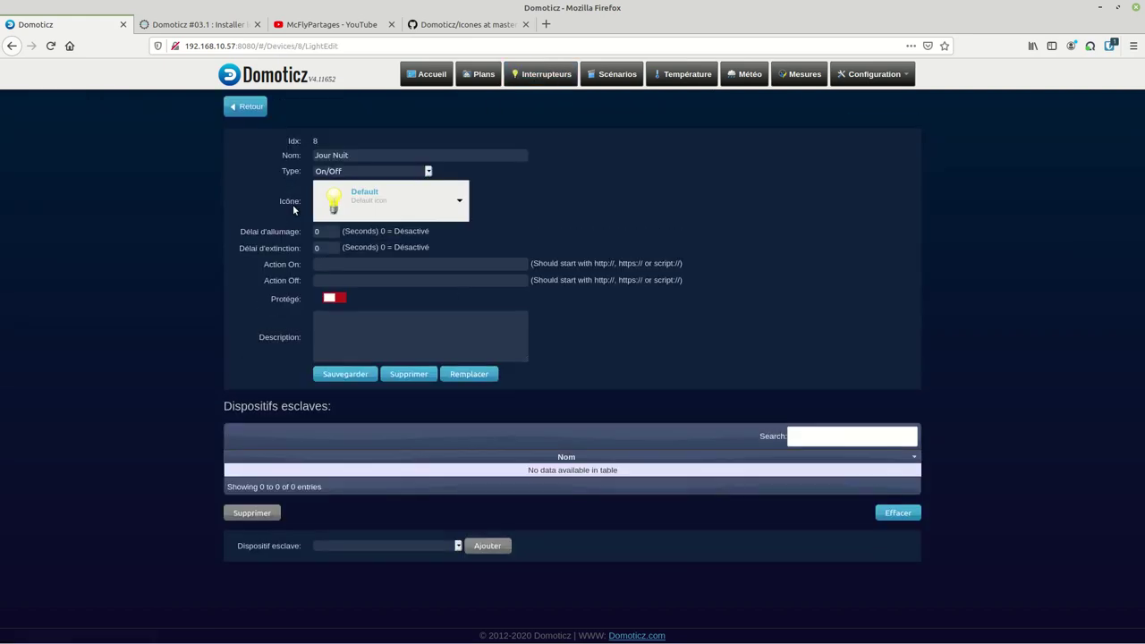
{"action": "left_click", "coordinate": [425, 207]}
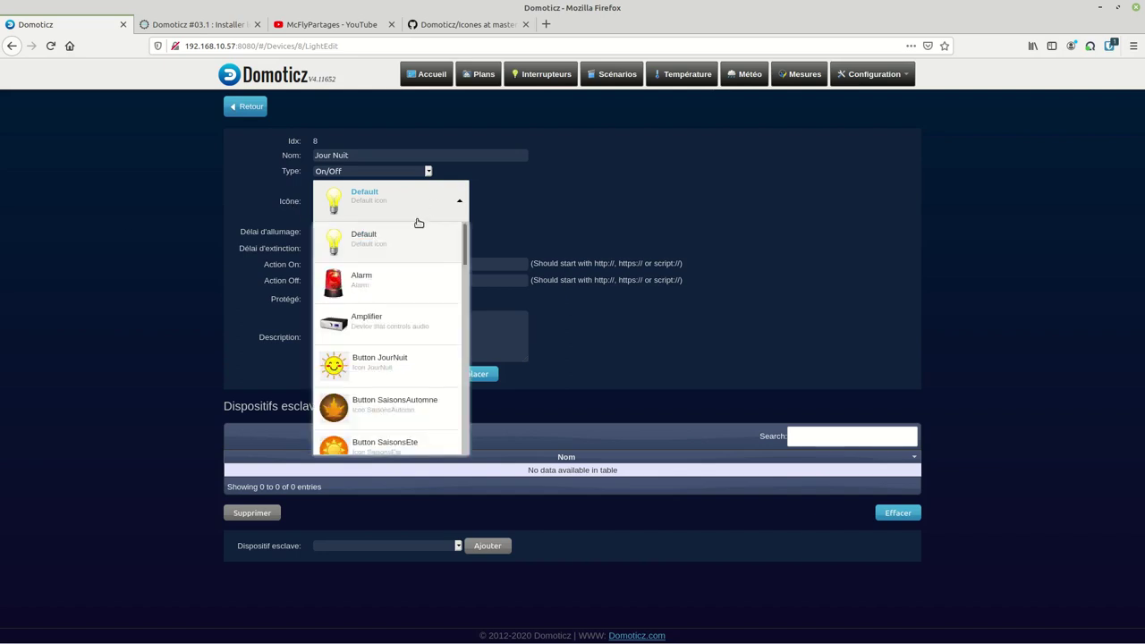
{"action": "left_click", "coordinate": [397, 379]}
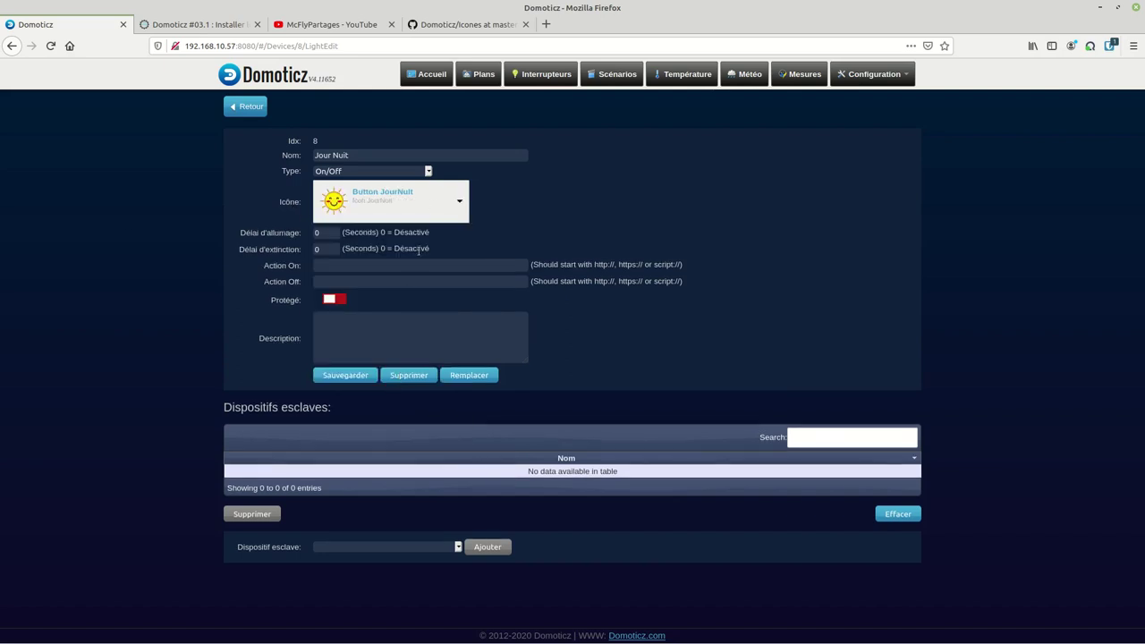
{"action": "left_click", "coordinate": [348, 376]}
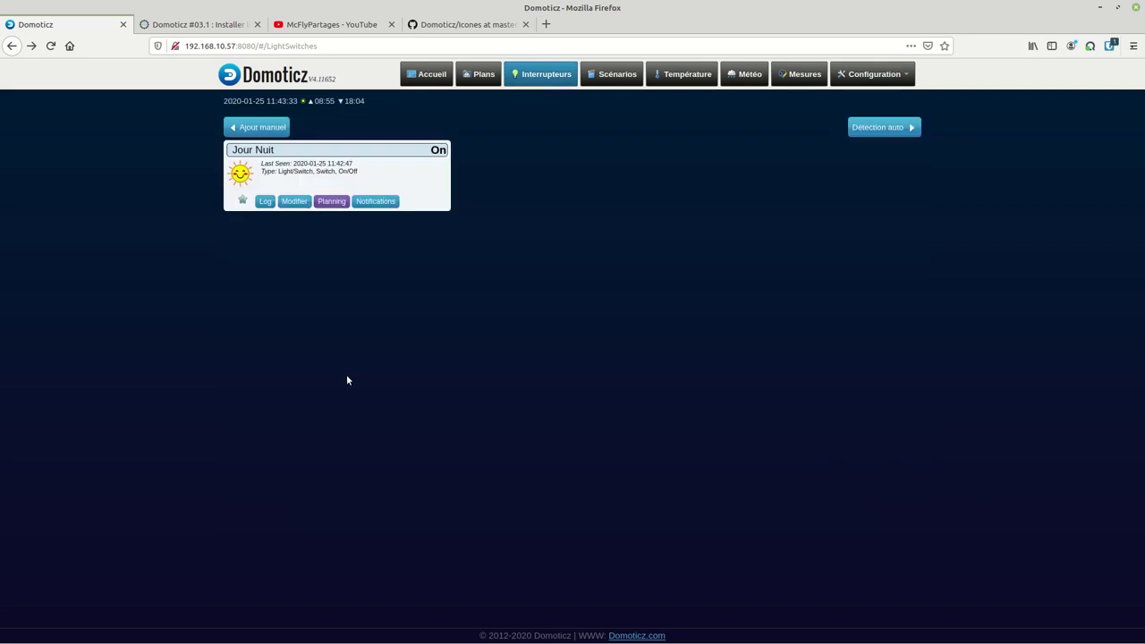
{"action": "left_click", "coordinate": [246, 176]}
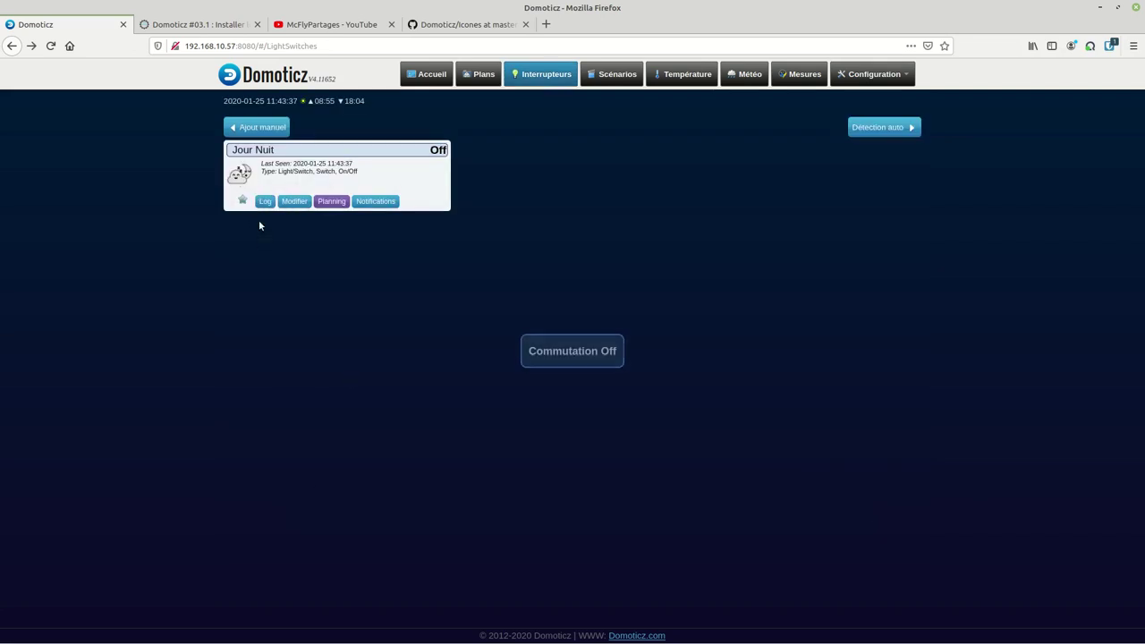
{"action": "left_click", "coordinate": [239, 176]}
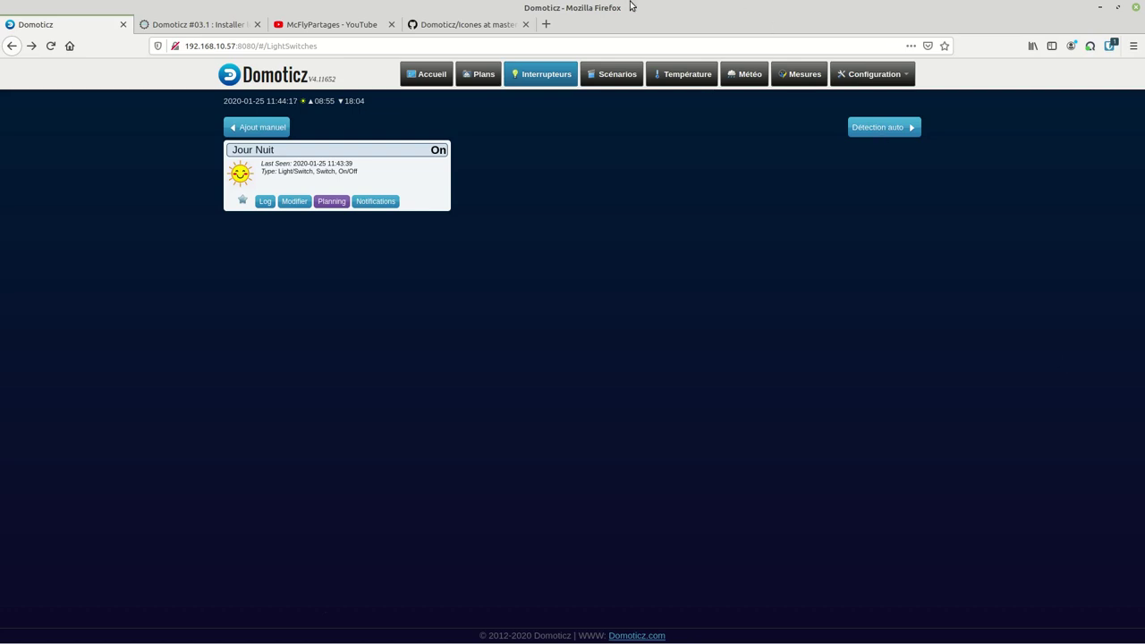
Look over the installation section of the "Domoticz #03.1 : Installer le matériel Dummy" article on McFlyPartages and return to the Domoticz switches page.
{"action": "left_click", "coordinate": [183, 25]}
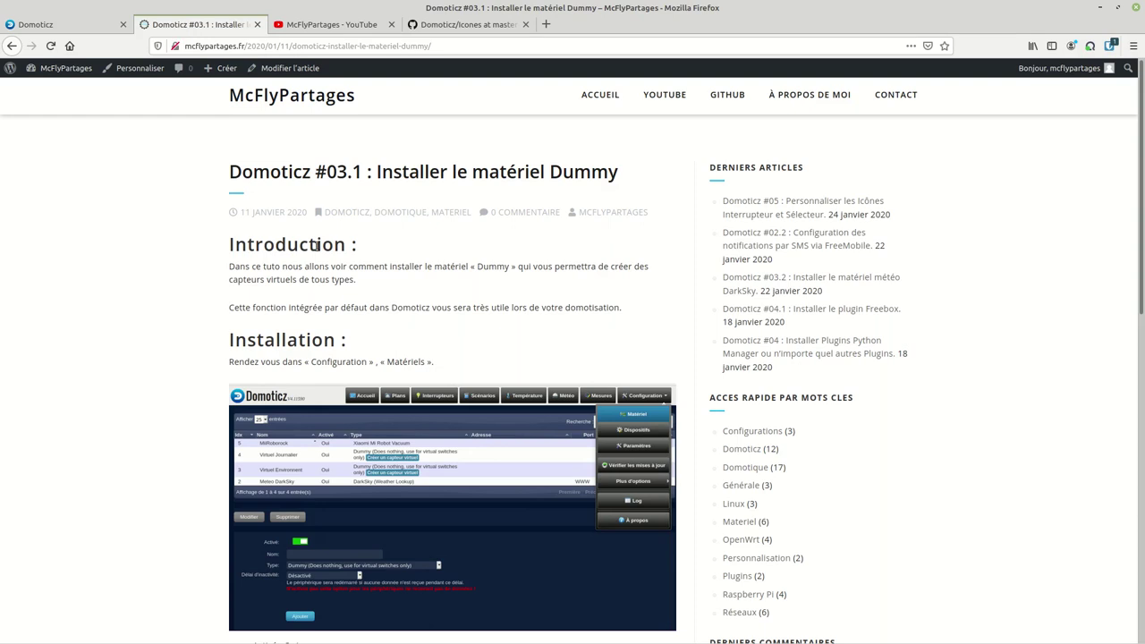
{"action": "scroll", "coordinate": [326, 244], "scroll_direction": "down", "scroll_amount": 4}
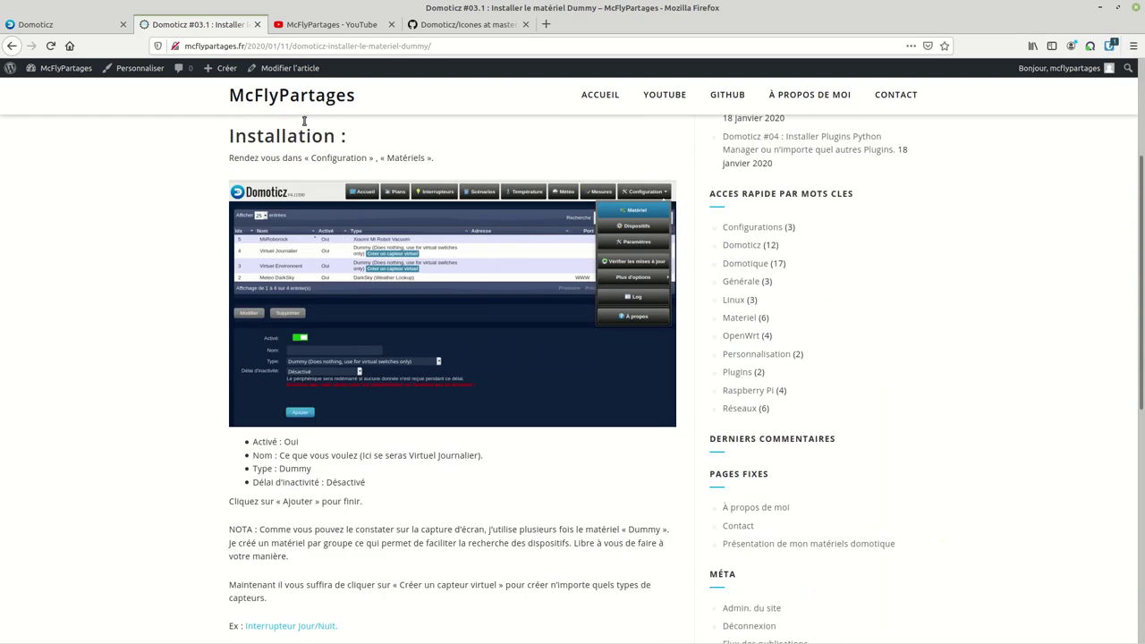
{"action": "left_click", "coordinate": [54, 24]}
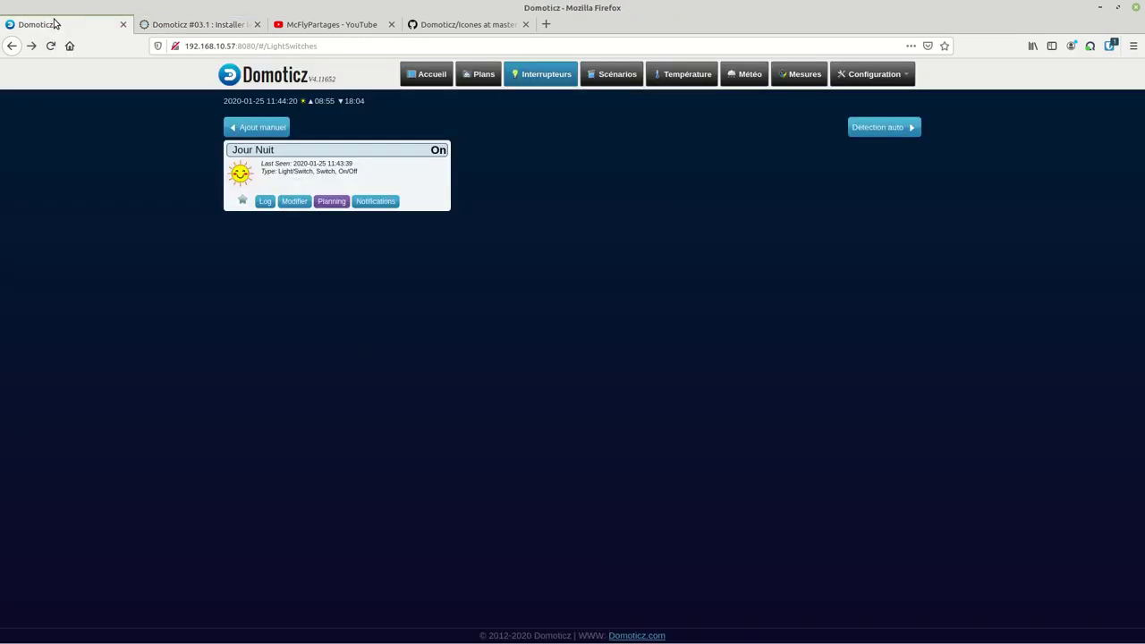